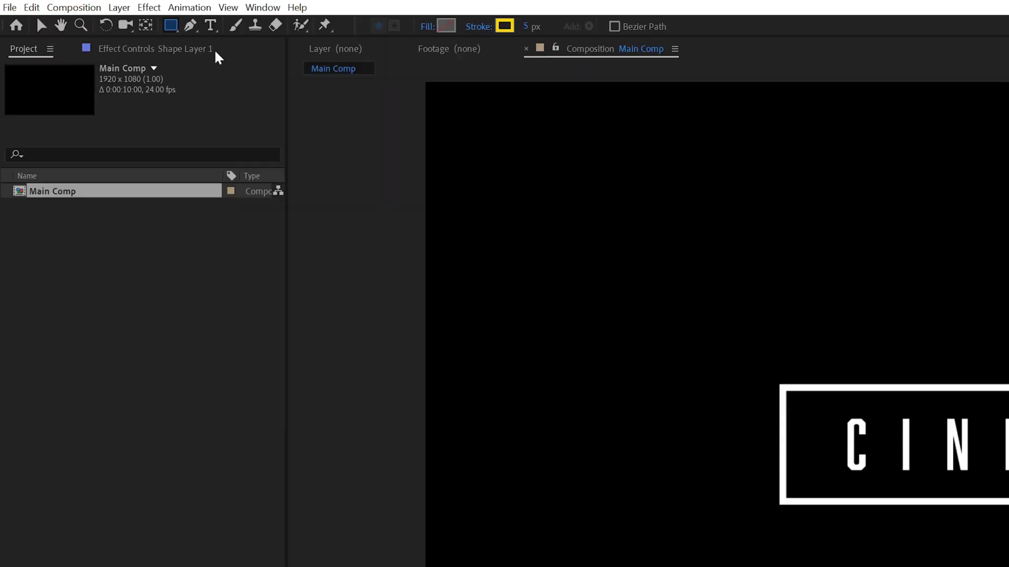
Show the Essential Graphics panel with Main Comp as the master composition.
left_click(131, 12)
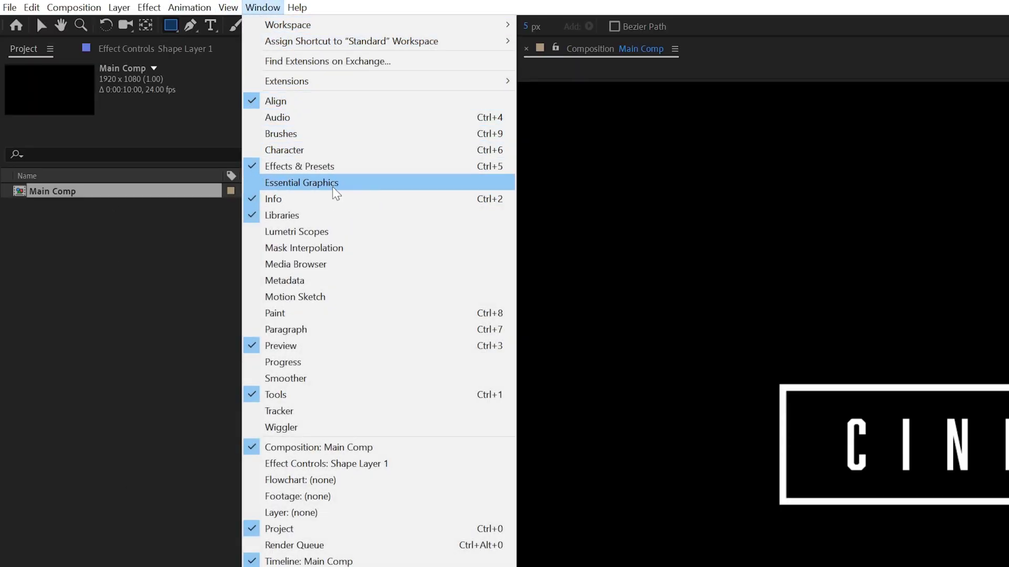
left_click(336, 182)
left_click(498, 94)
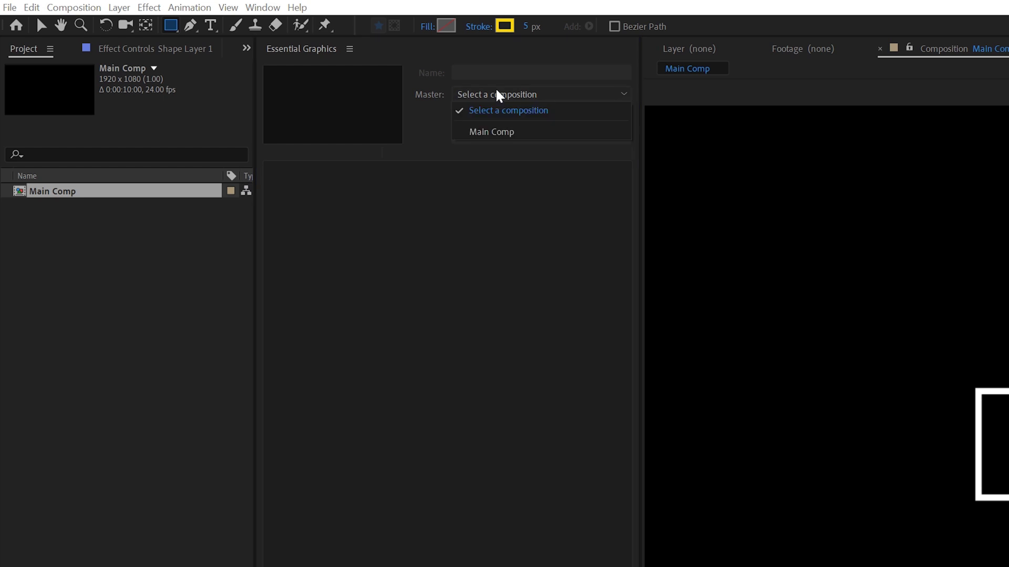
left_click(511, 132)
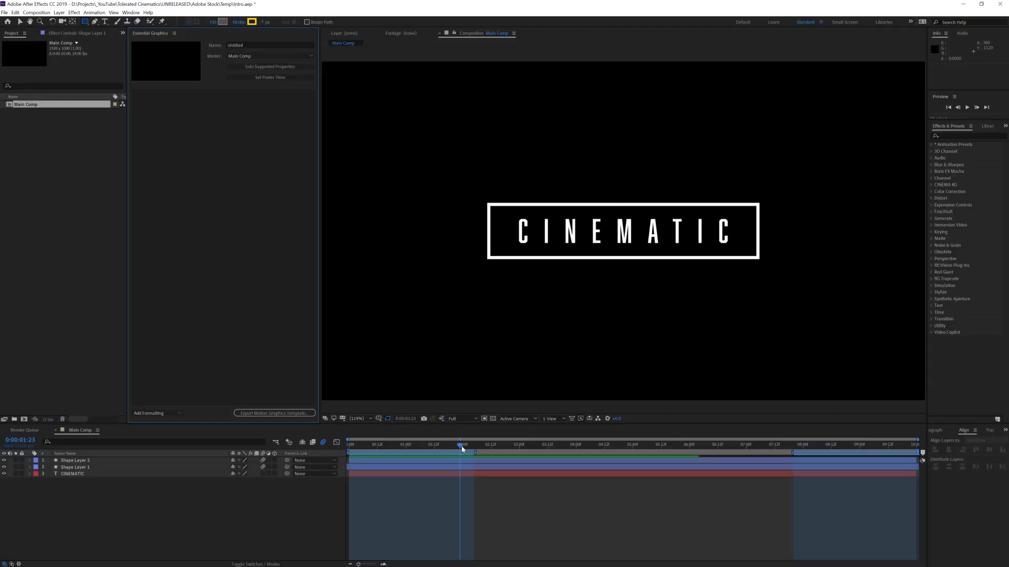
Scrub to an earlier frame and name the template 2019_CleanIntroTitle.
left_click_drag(463, 449, 404, 452)
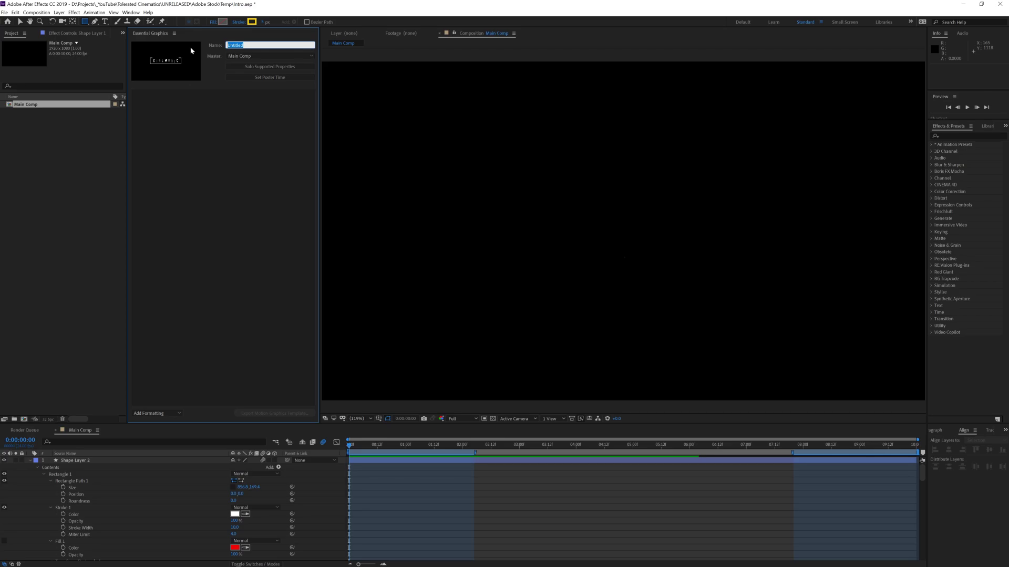
type("_CleanIntroT")
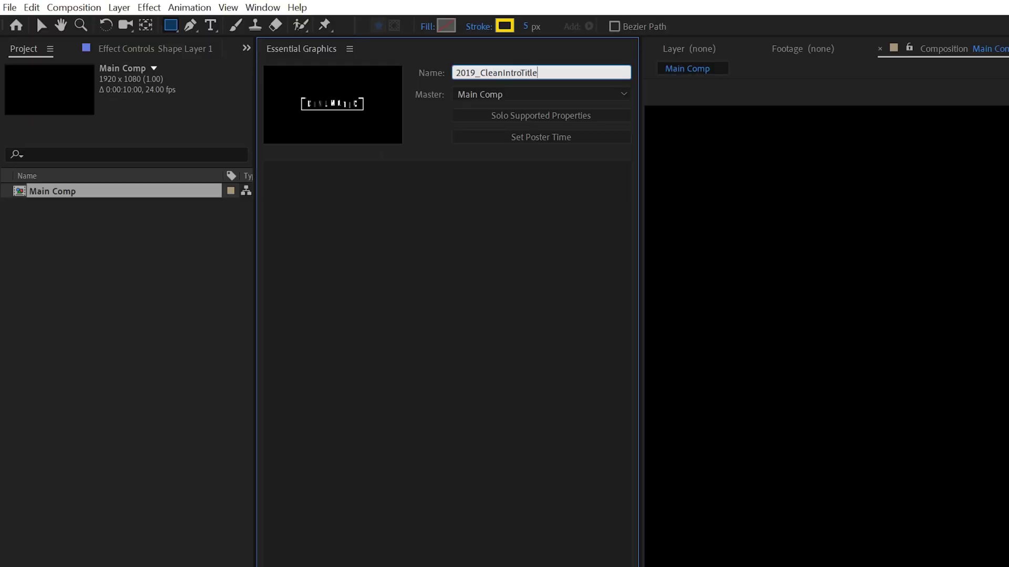
key("Return")
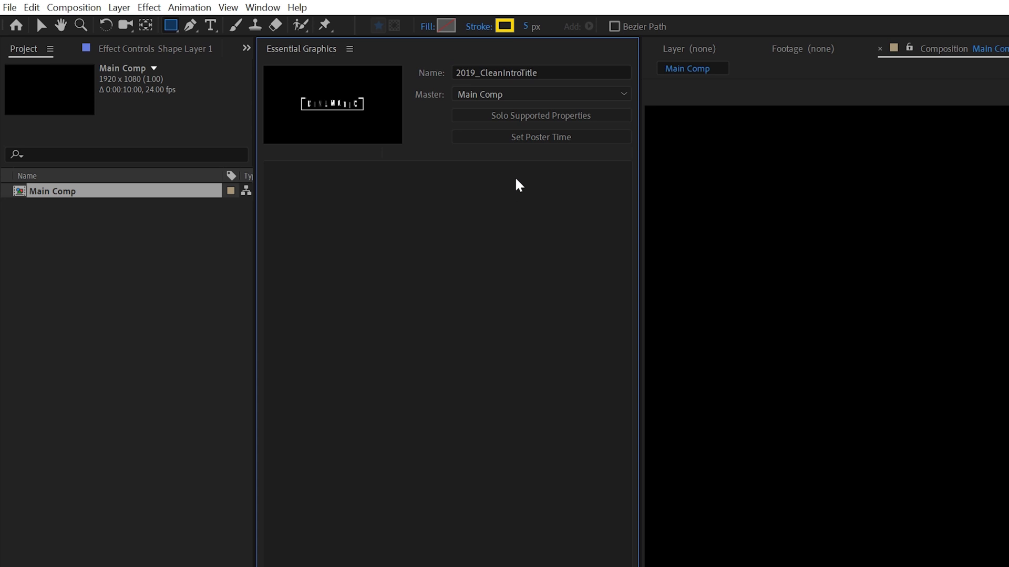
Solo supported properties, add CINEMATIC's Source Text, and allow font, style and size editing.
left_click(545, 116)
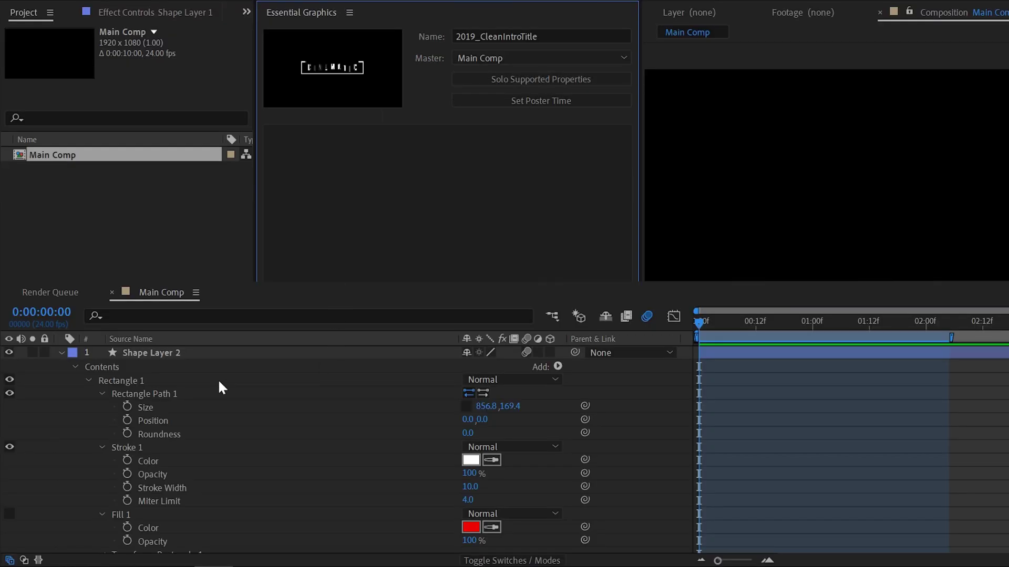
scroll(159, 405, "down", 15)
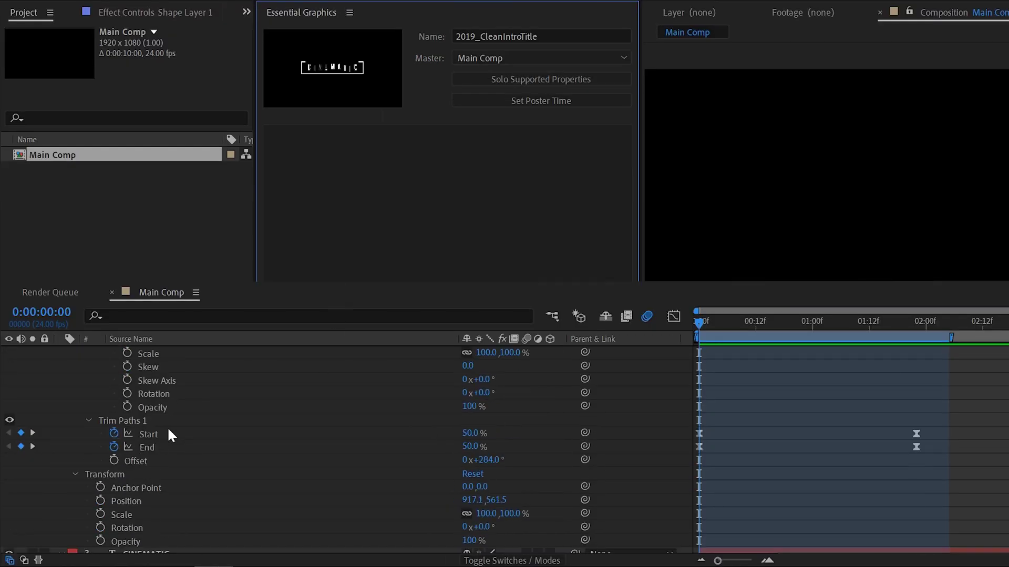
left_click_drag(149, 383, 341, 157)
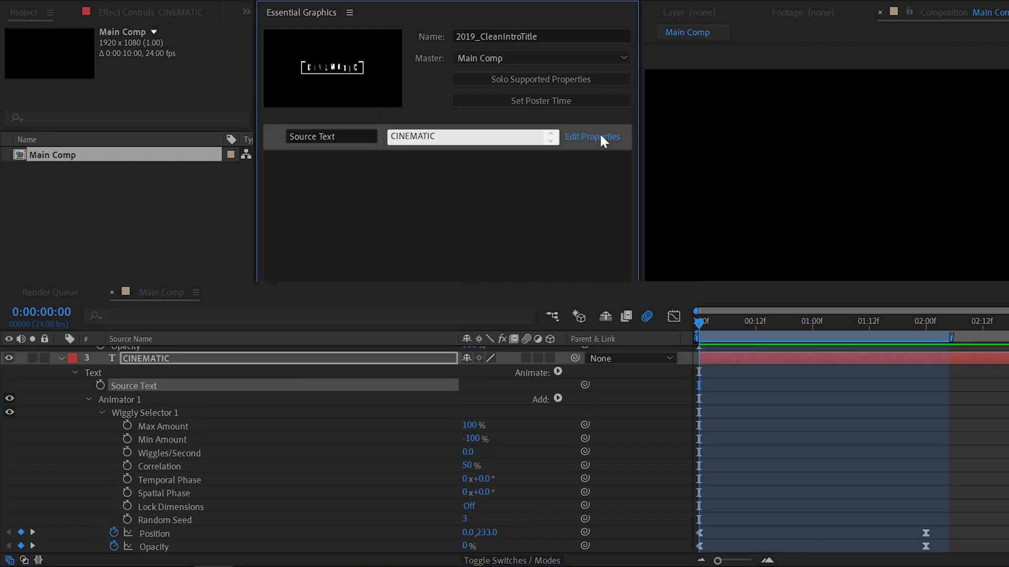
left_click(598, 138)
left_click(249, 200)
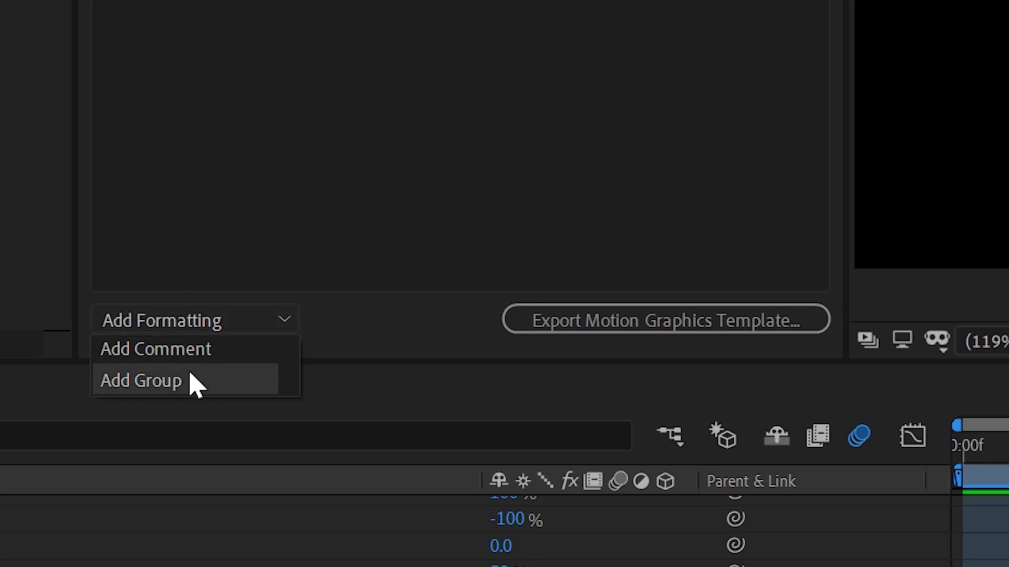
Create a TEXT EDIT group holding the Source Text and Text Position controls.
left_click(194, 379)
left_click(74, 265)
type("TEXT EDIT")
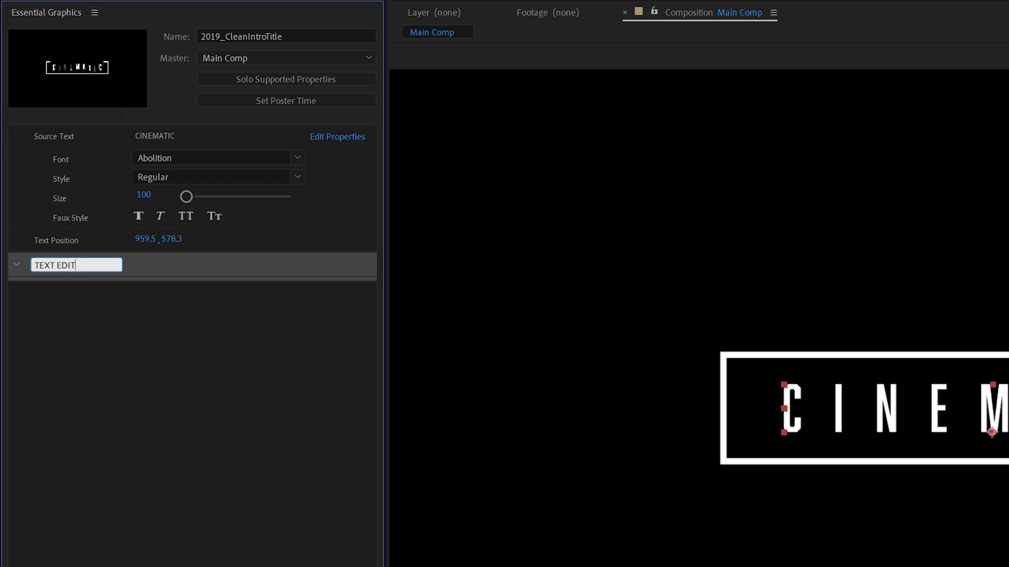
left_click(74, 330)
left_click_drag(62, 139, 81, 284)
left_click(18, 137)
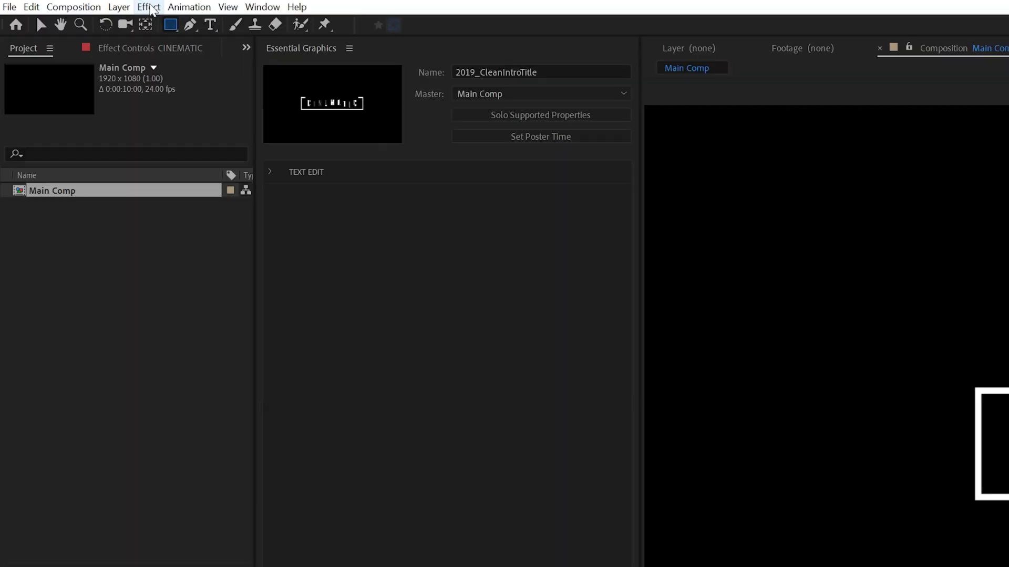
Fill the CINEMATIC title red and add its colour as a Text Color control.
left_click(150, 7)
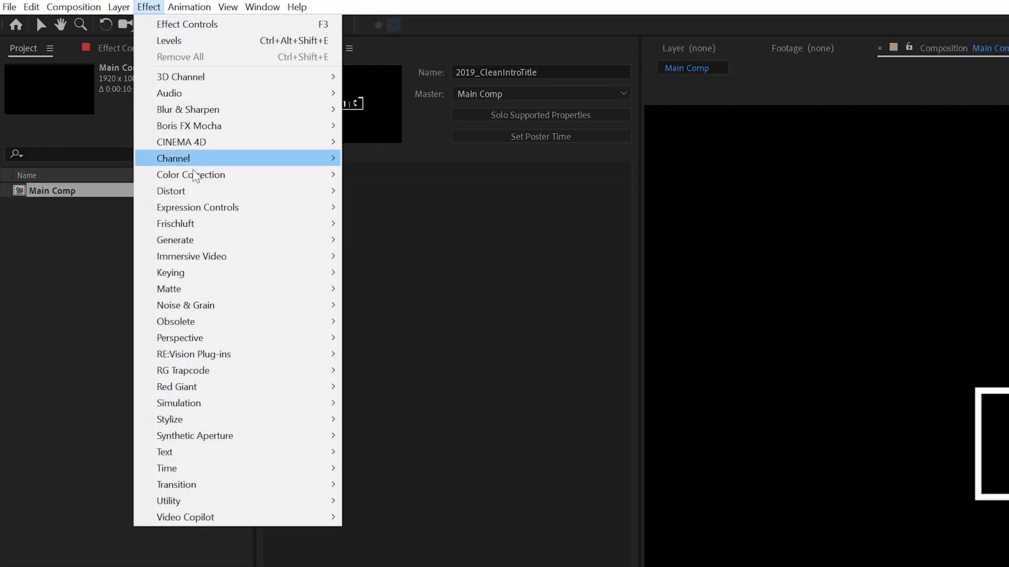
mouse_move(294, 239)
left_click(383, 547)
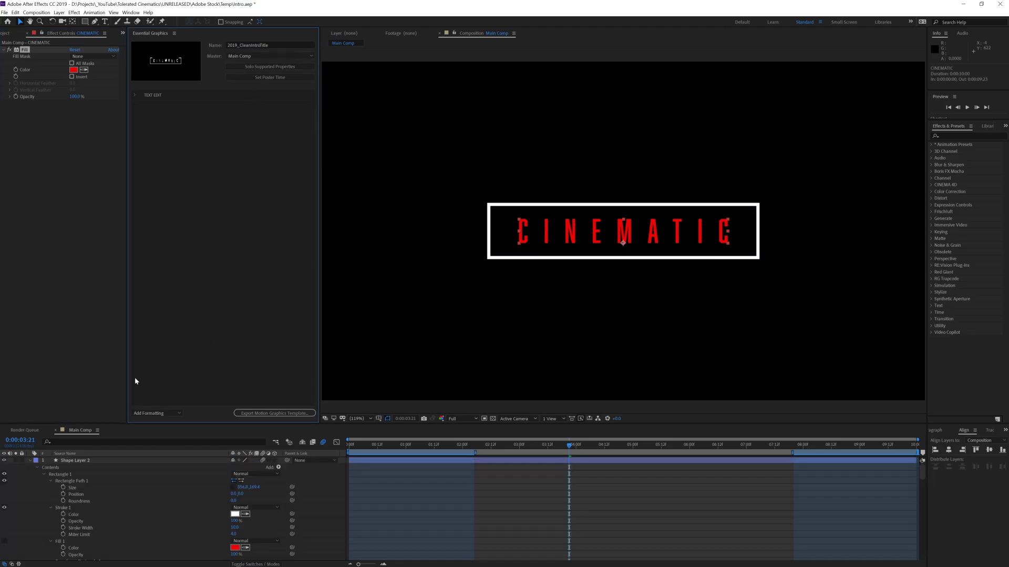
left_click_drag(70, 528, 145, 101)
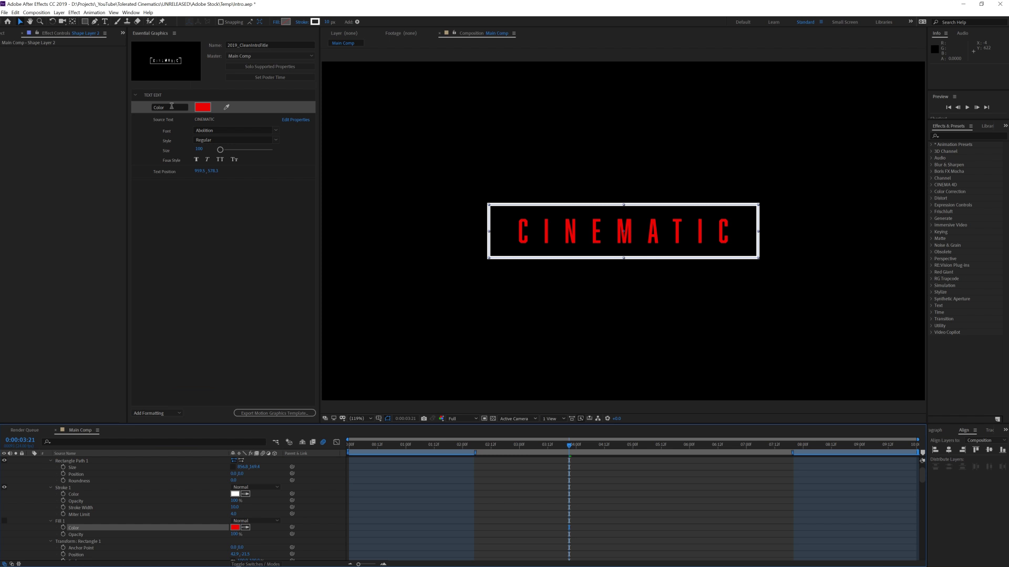
left_click(158, 108)
type("Tex")
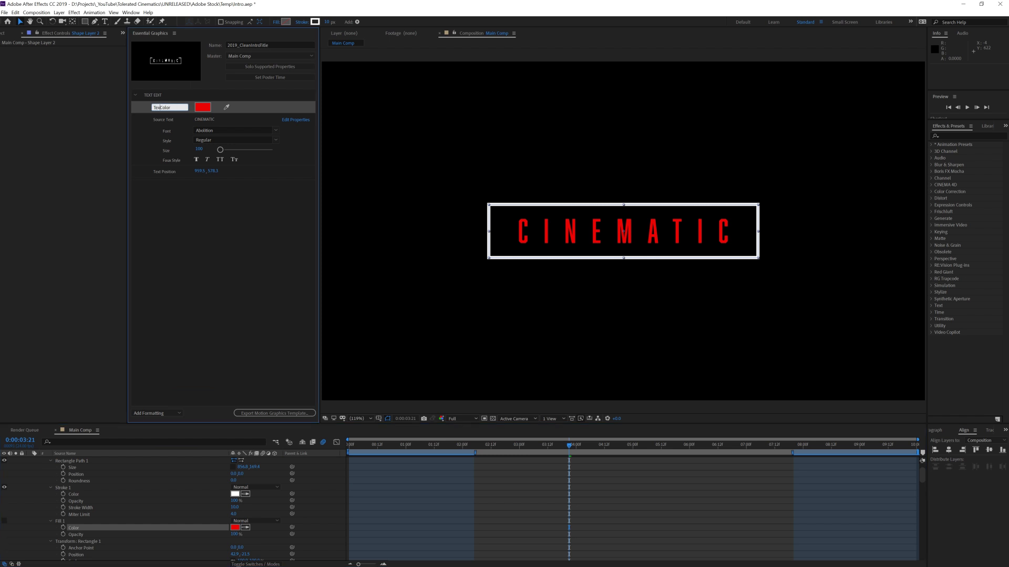
type("t")
key("Return")
left_click(203, 107)
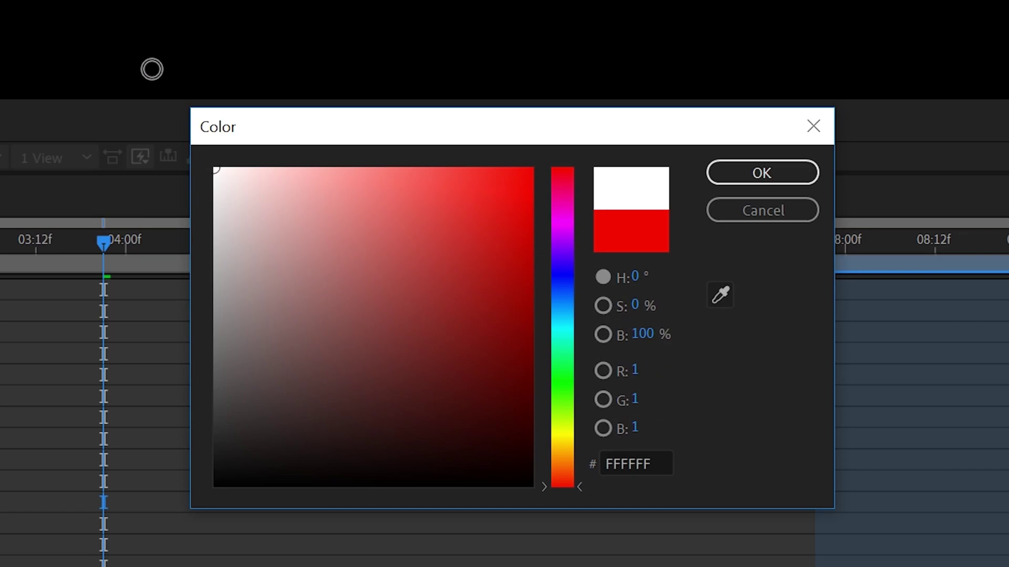
left_click(782, 181)
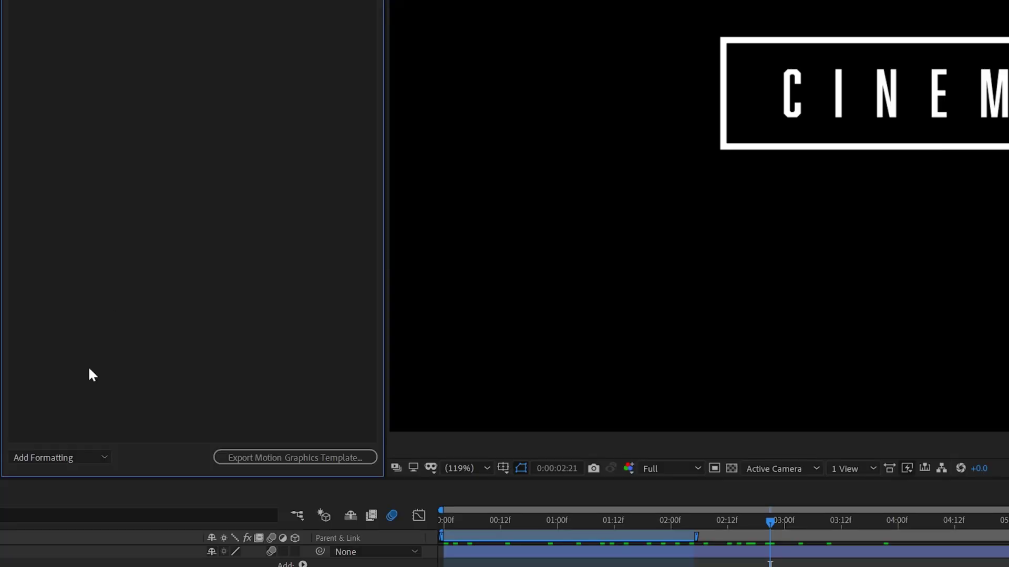
Add a new control group named BOX 01 EDIT.
left_click(87, 457)
left_click(79, 485)
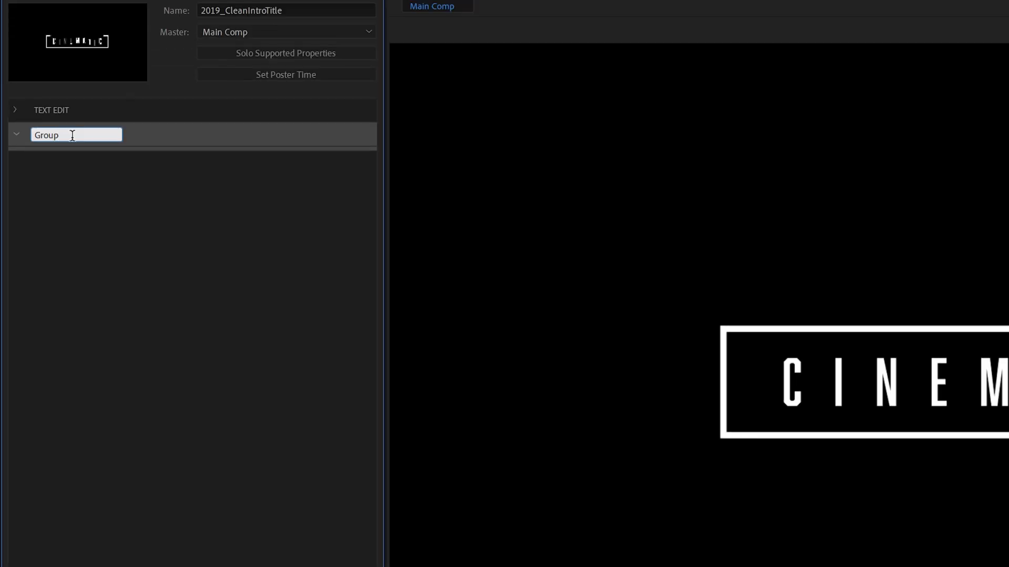
key("ctrl+a")
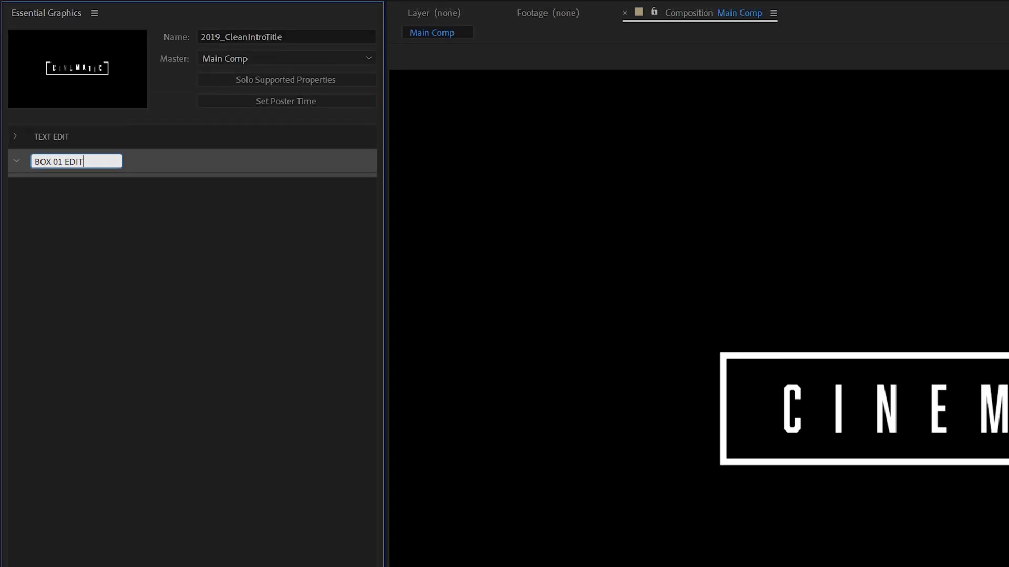
key("Return")
Add Shape Layer 1's Size, Position, Roundness and stroke controls to BOX 01 EDIT.
left_click(84, 486)
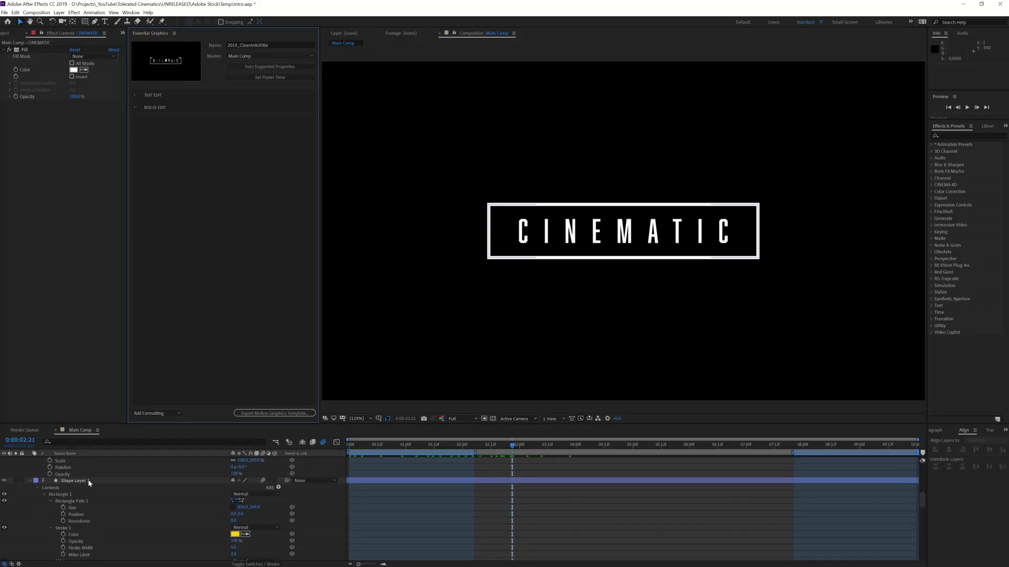
scroll(88, 483, "up", 1)
scroll(79, 505, "down", 3)
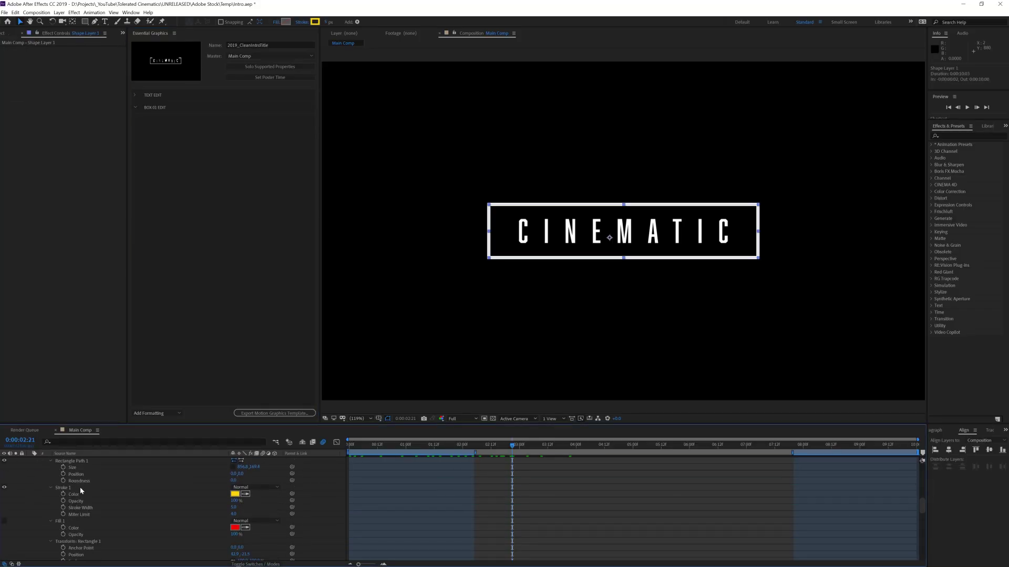
scroll(82, 490, "up", 1)
left_click_drag(73, 490, 155, 124)
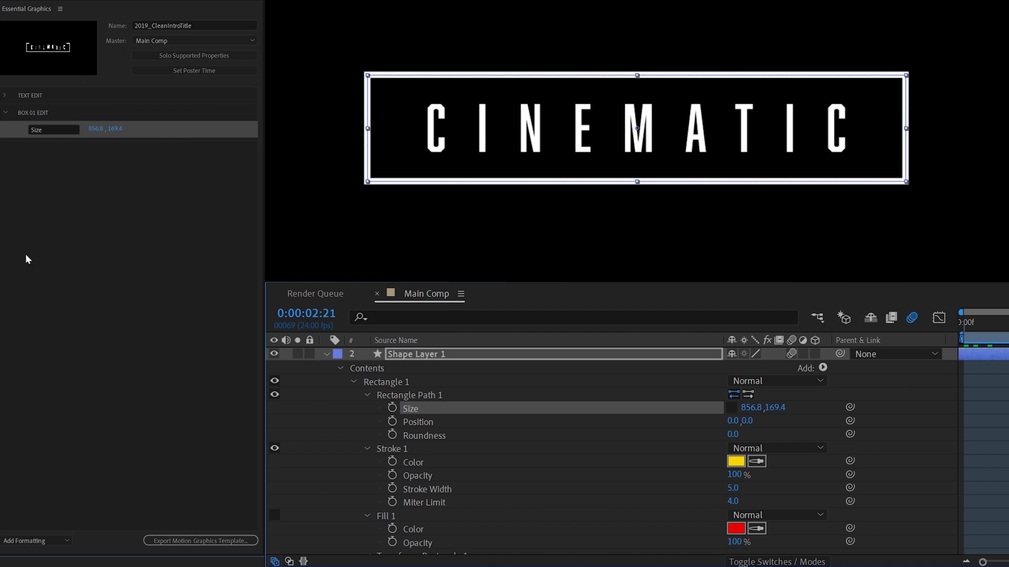
left_click_drag(418, 435, 31, 157)
mouse_move(413, 462)
left_mouse_down()
mouse_move(68, 171)
mouse_move(49, 197)
left_mouse_up()
mouse_move(427, 489)
left_mouse_down()
mouse_move(515, 286)
mouse_move(47, 215)
left_mouse_up()
scroll(449, 494, "down", 1)
scroll(446, 493, "down", 1)
Delete the box's Fill 1 group and add its remaining properties to BOX 01 EDIT.
left_click(399, 439)
key("Delete")
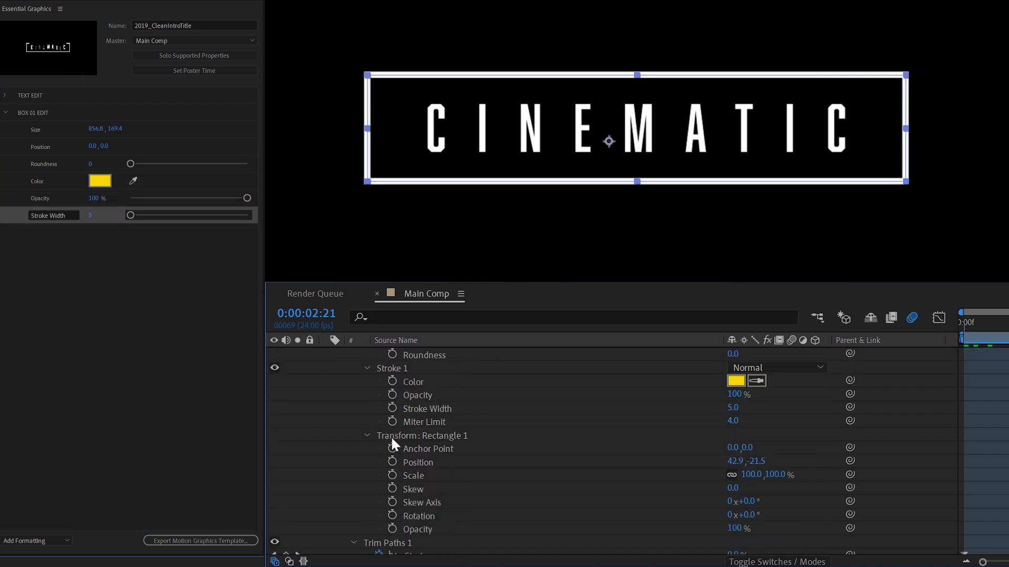
left_click(411, 436)
left_click(417, 464)
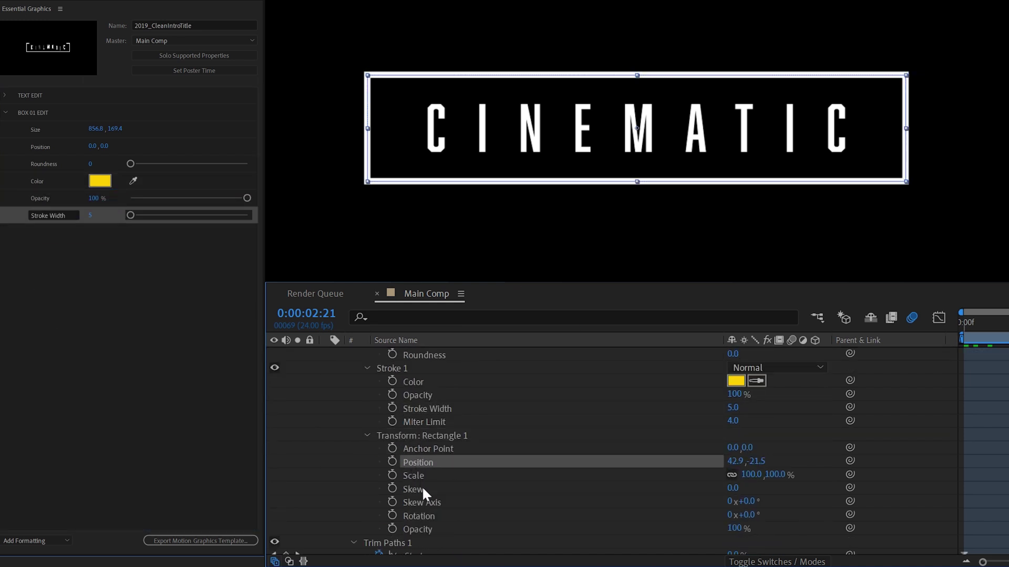
scroll(432, 438, "down", 2)
left_click_drag(397, 502, 25, 292)
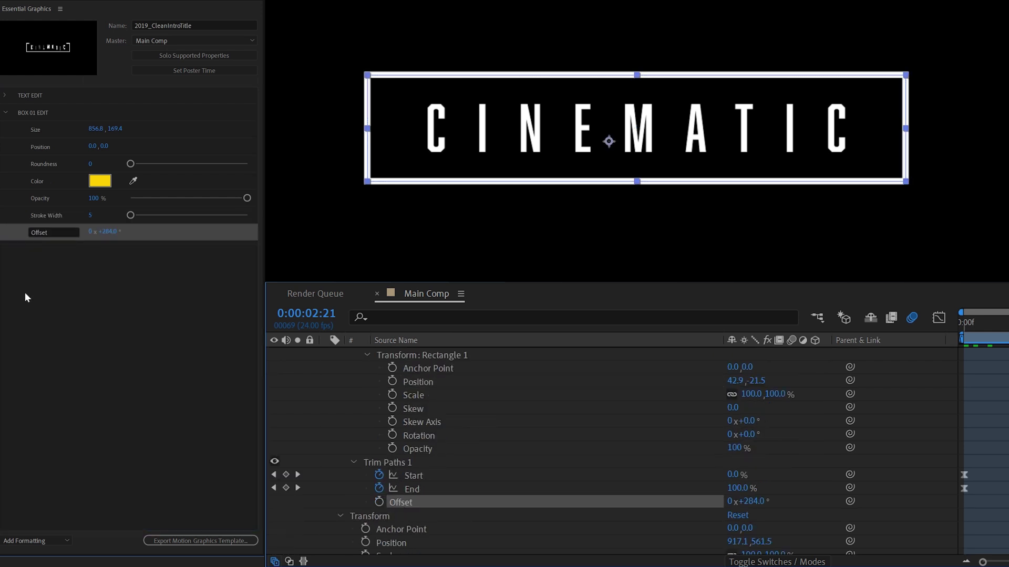
scroll(484, 449, "down", 2)
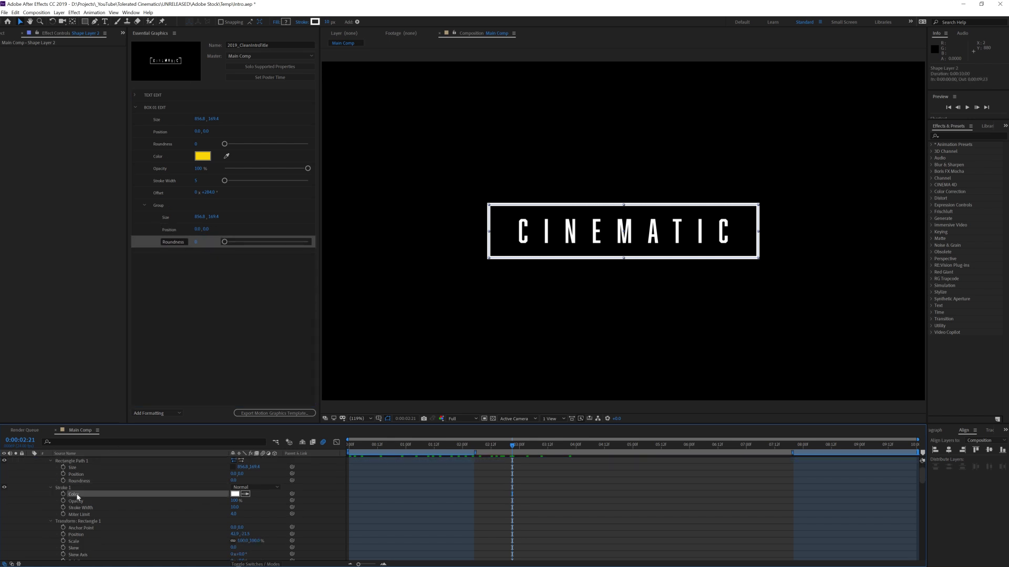
Add Shape Layer 2's size, position, stroke and Offset controls to a BOX 02 EDIT group.
mouse_move(73, 494)
left_mouse_down()
mouse_move(174, 254)
mouse_move(164, 259)
mouse_move(174, 266)
left_mouse_up()
mouse_move(80, 508)
left_mouse_down()
mouse_move(141, 397)
mouse_move(169, 276)
left_mouse_up()
scroll(89, 509, "down", 1)
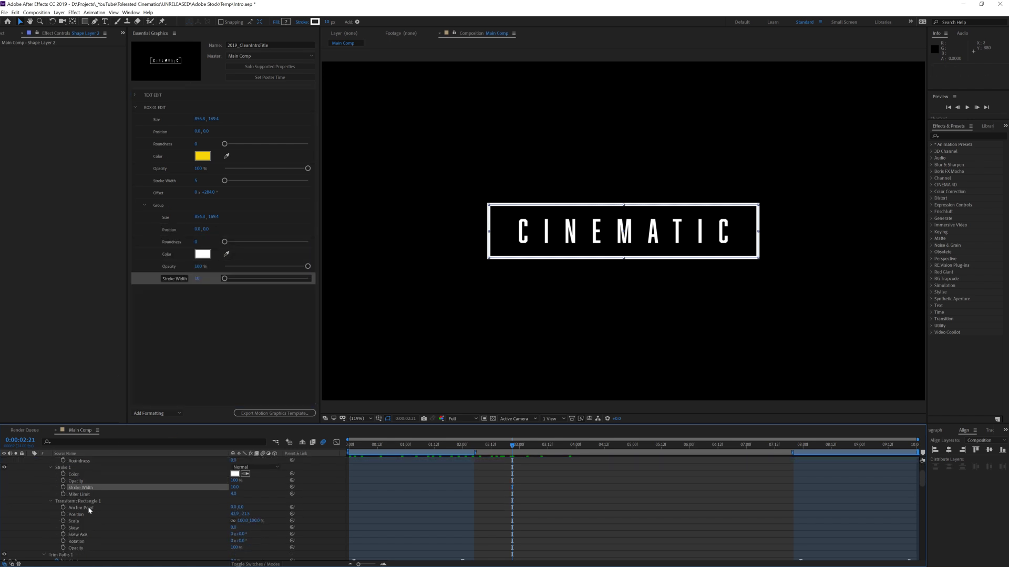
scroll(76, 549, "down", 2)
left_click_drag(68, 534, 168, 286)
left_click_drag(150, 220, 168, 207)
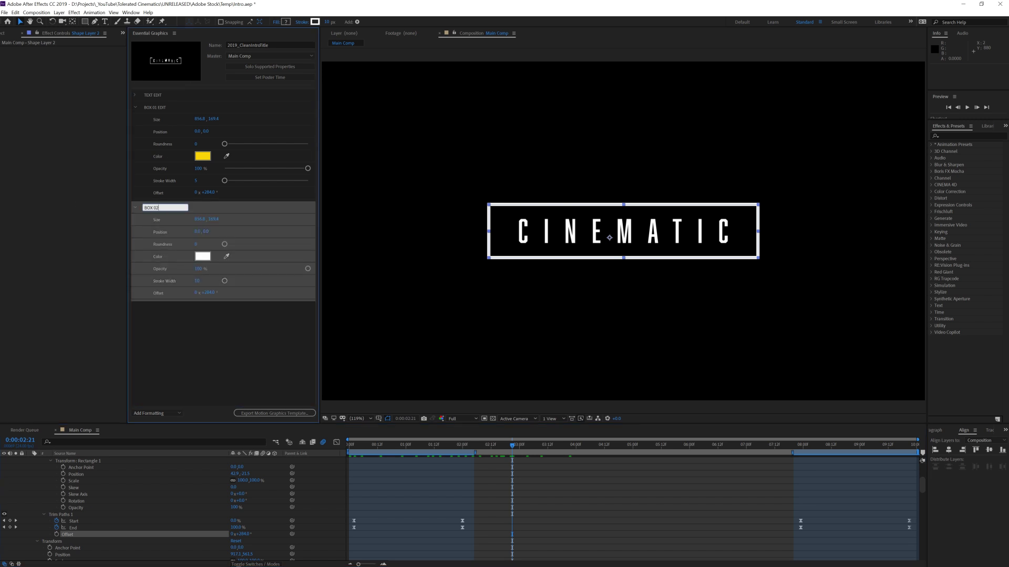
left_click(186, 361)
Check the animation and start the Motion Graphics Template export, agreeing to save first.
mouse_move(512, 446)
left_mouse_down()
mouse_move(405, 447)
mouse_move(519, 453)
left_mouse_up()
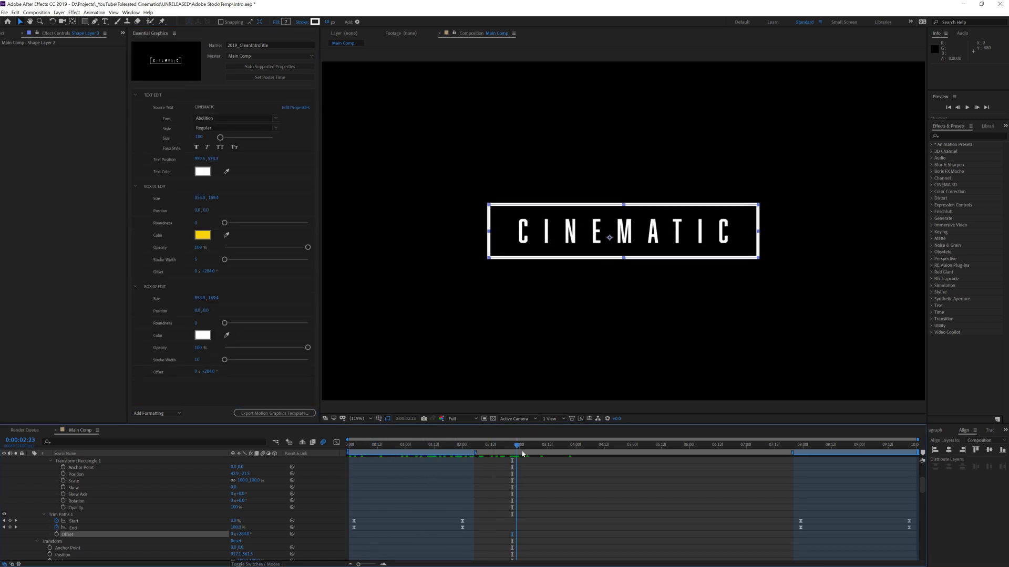
left_click(260, 415)
left_click(519, 295)
Choose the template's destination folder and tag it with the keyword cinematic.
left_click(587, 225)
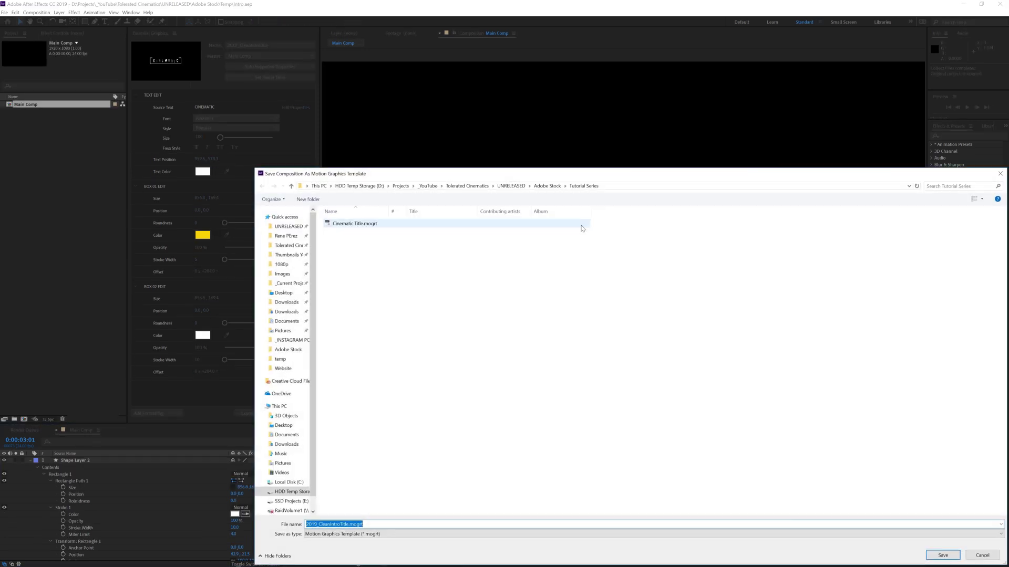
left_click(452, 303)
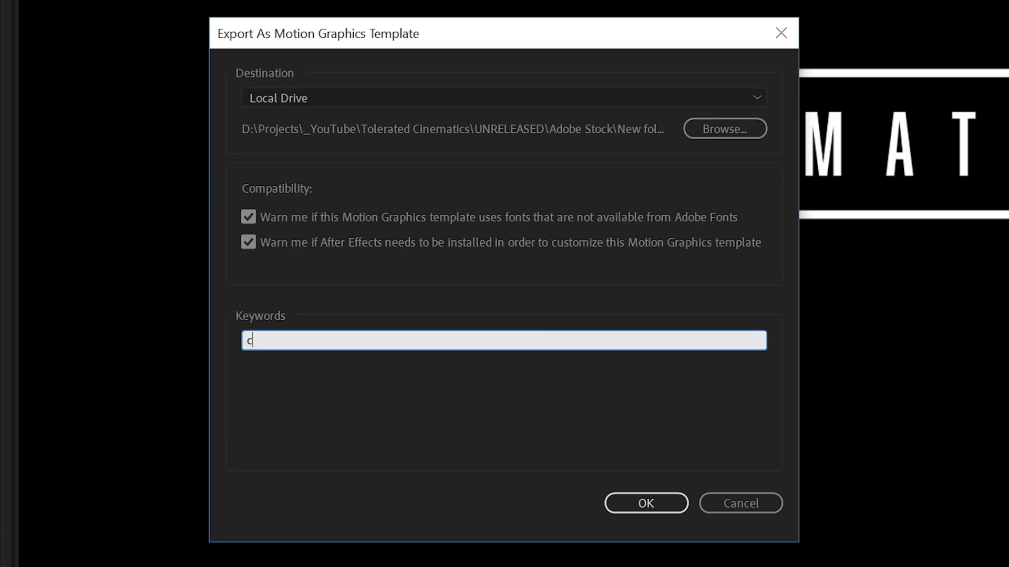
type("cinematic")
key("Return")
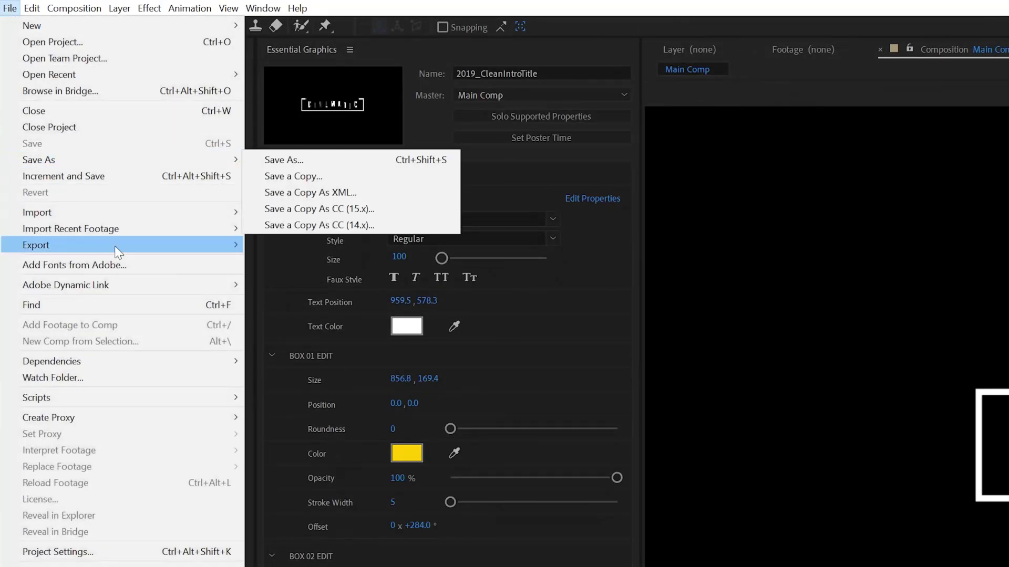
Collect the project only into the folder 2019_CleanIntroTitle_AEP_Collect.
mouse_move(256, 362)
left_click(295, 360)
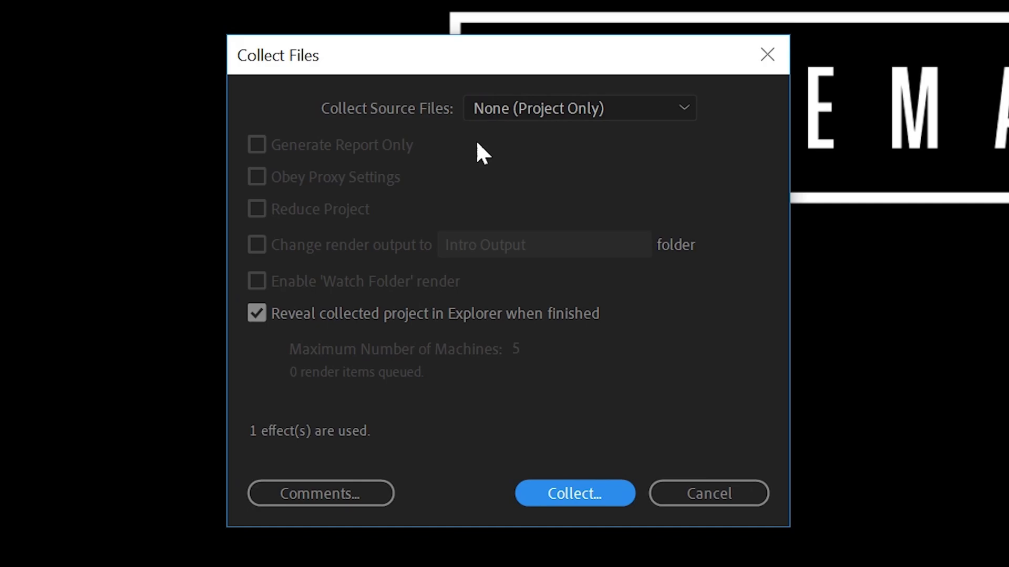
left_click(536, 108)
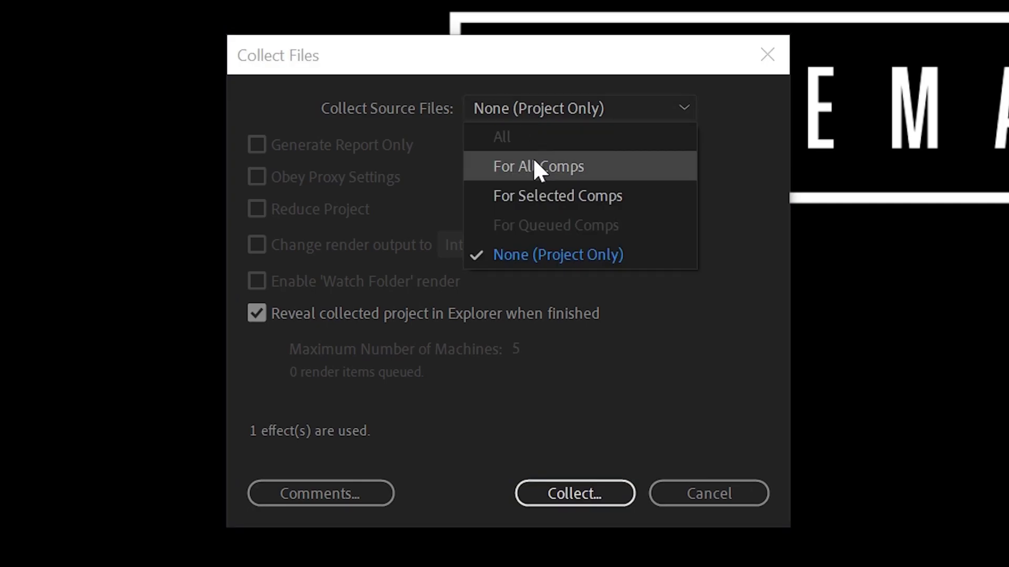
left_click(524, 254)
left_click(575, 494)
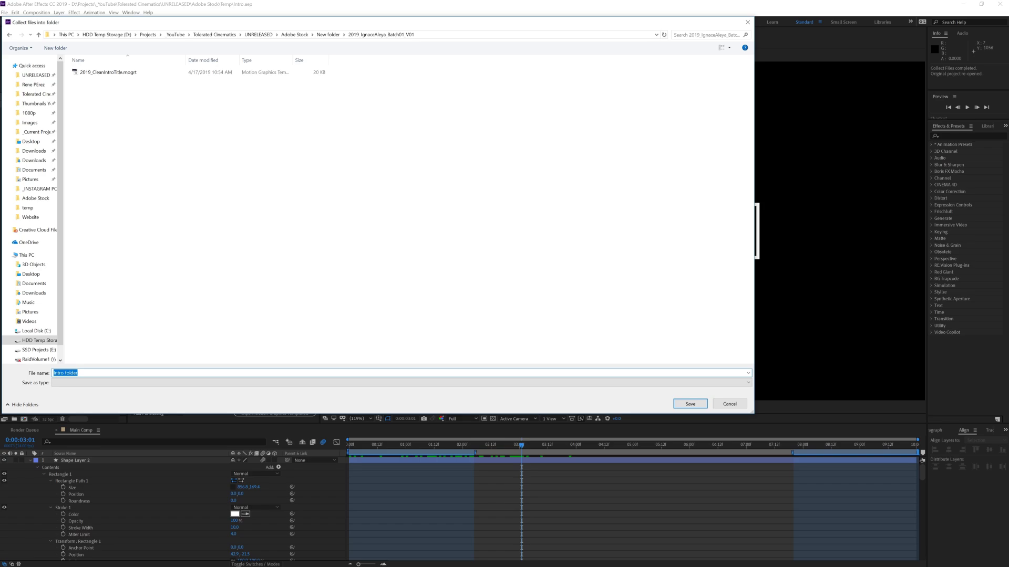
type("2019_CleanIntroTitle_AEP")
key("Return")
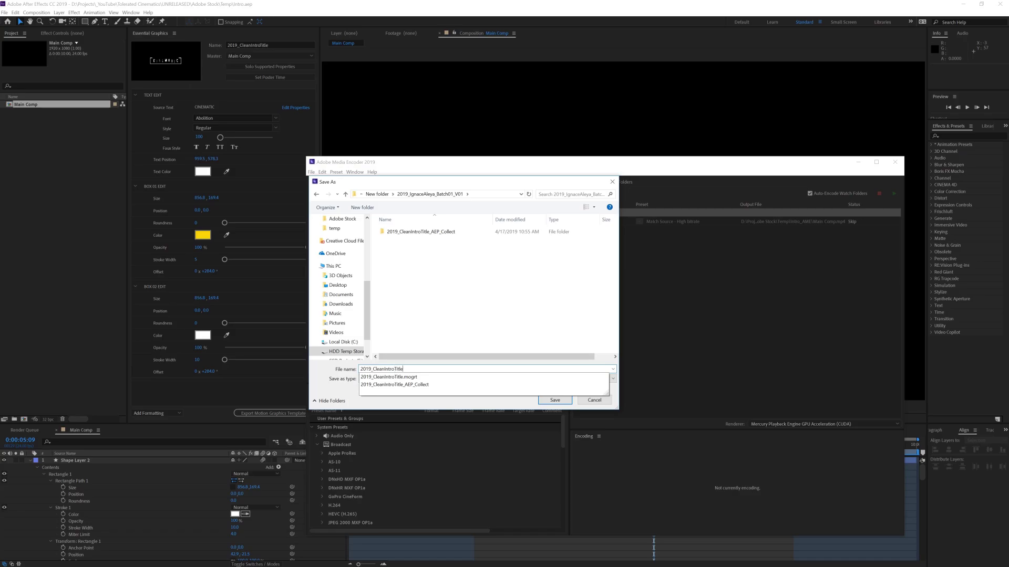
Save the preview render as 2019_CleanIntroTitle_Preview.
type("eview")
key("Return")
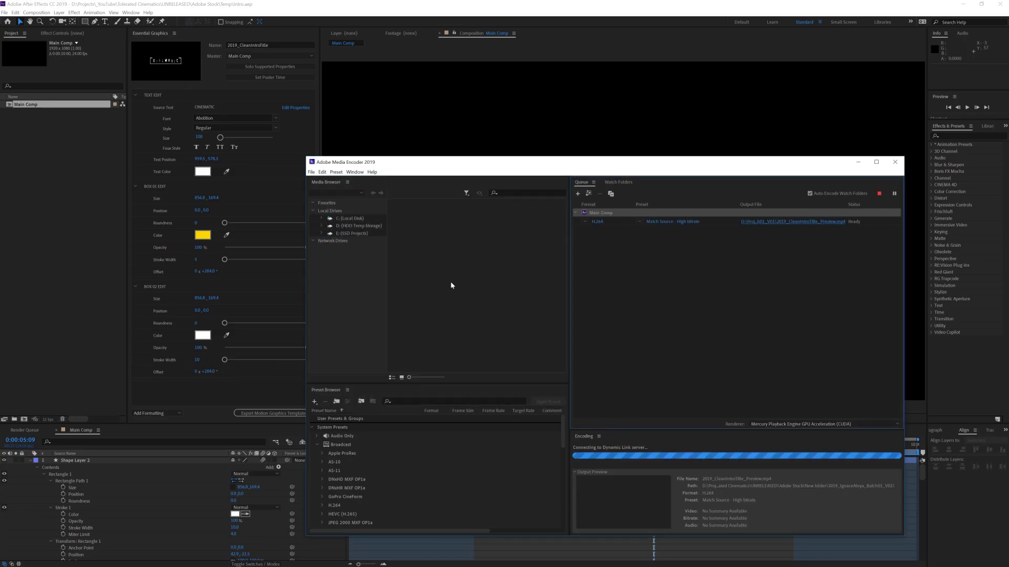